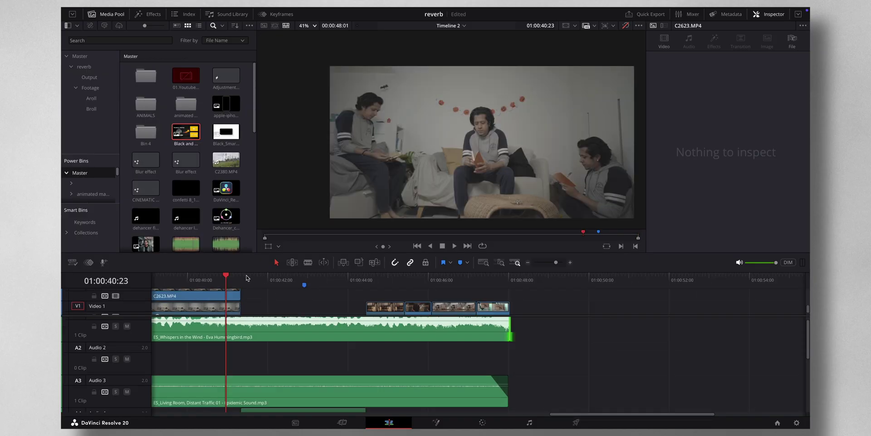
# Play back the edit's ending and park the playhead at 01:00:44:11 as the music's stop point.
pyautogui.click(246, 278)
pyautogui.click(242, 278)
pyautogui.press('space')
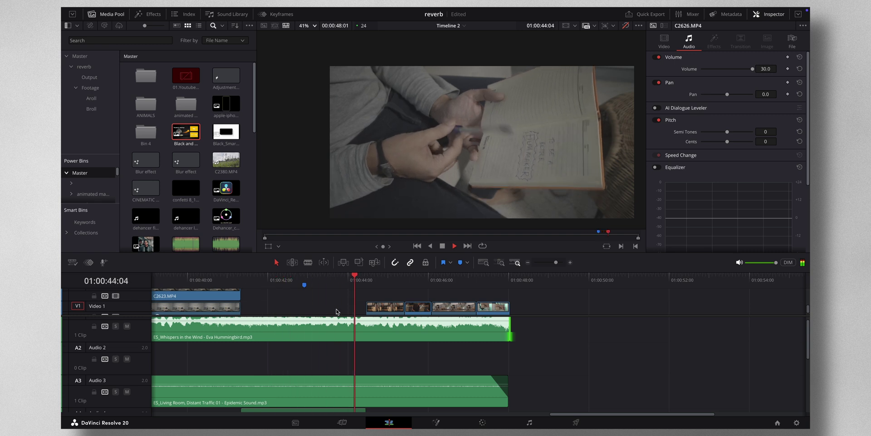
pyautogui.press('space')
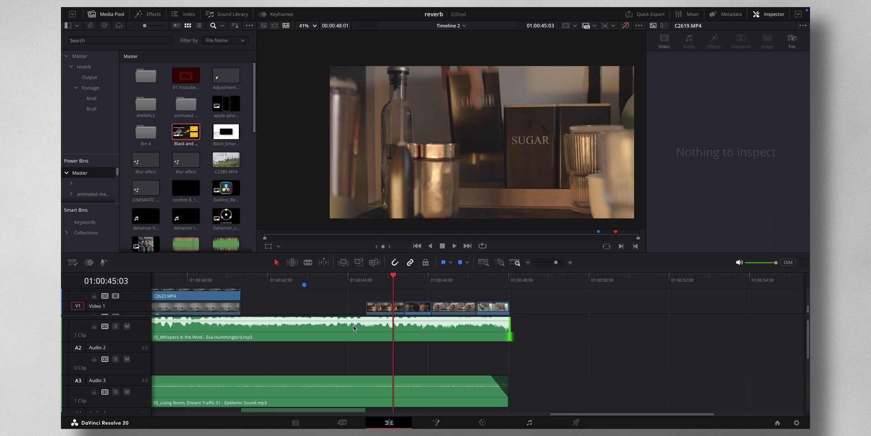
pyautogui.click(365, 280)
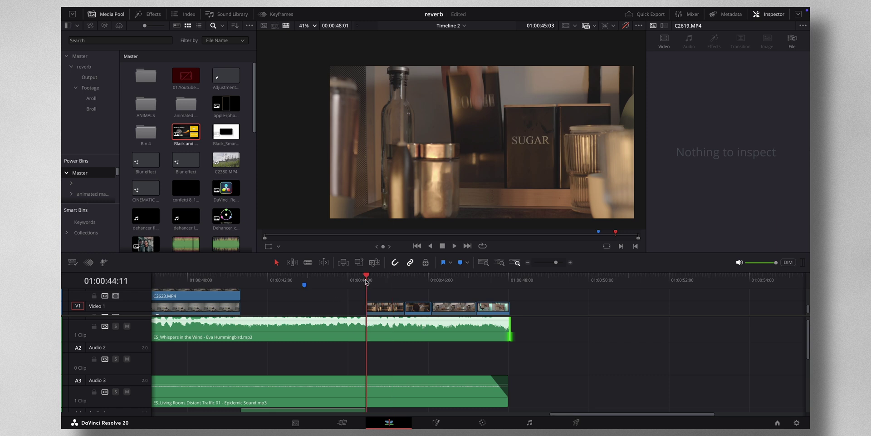
pyautogui.click(338, 280)
pyautogui.press('space')
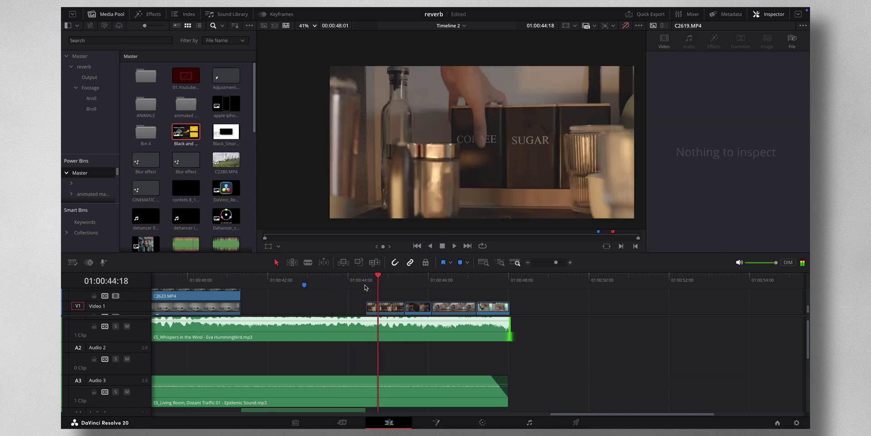
pyautogui.click(365, 280)
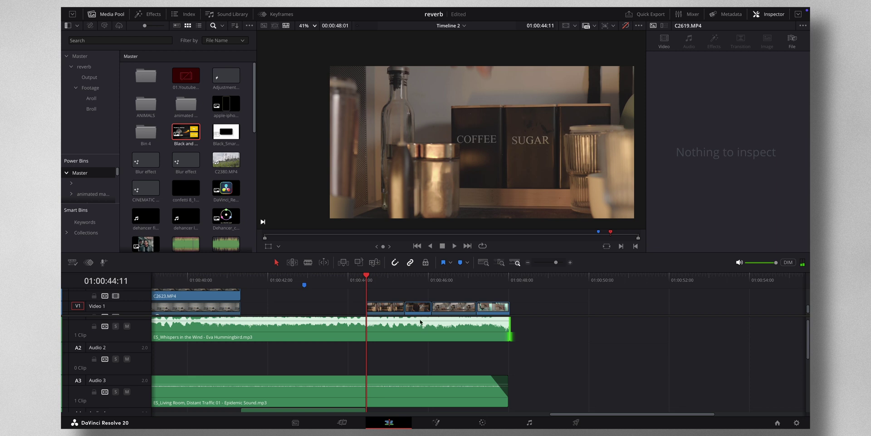
# Trim the music clip's end back to 01:00:44:11 and play back the shortened ending.
pyautogui.moveTo(509, 331); pyautogui.dragTo(362, 326)
pyautogui.click(284, 280)
pyautogui.press('space')
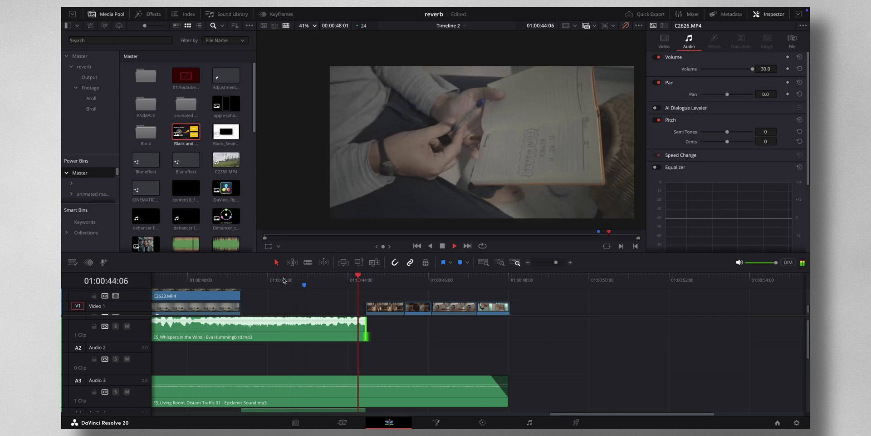
pyautogui.press('space')
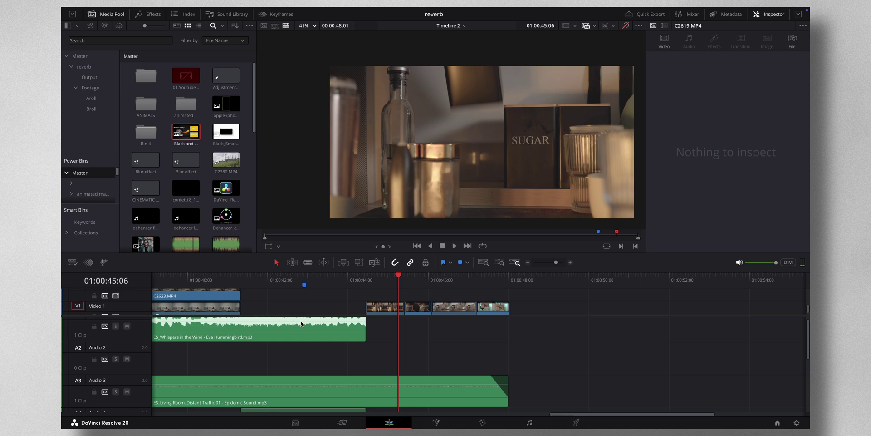
# Split the music at Marker 1, copy its tail onto Audio 2, and stretch it two seconds past the cut.
pyautogui.moveTo(323, 283)
pyautogui.mouseDown()
pyautogui.moveTo(369, 284)
pyautogui.moveTo(304, 281)
pyautogui.mouseUp()
pyautogui.click(336, 333)
pyautogui.hotkey('ctrl', 'b')
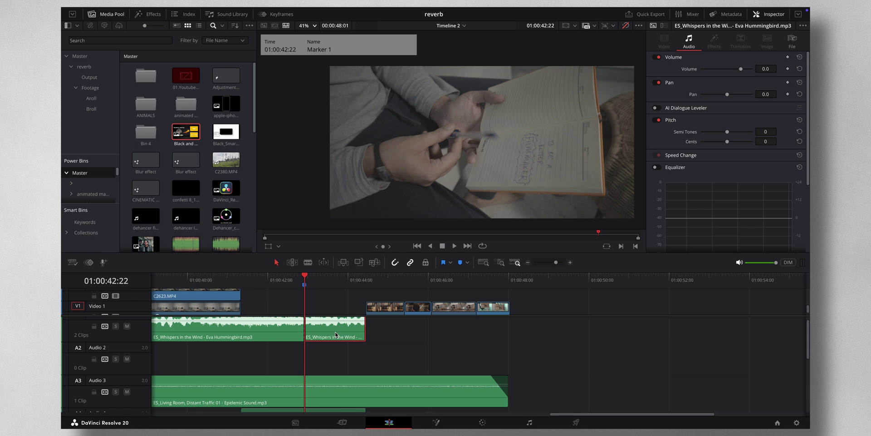
pyautogui.moveTo(336, 334); pyautogui.dragTo(336, 359)
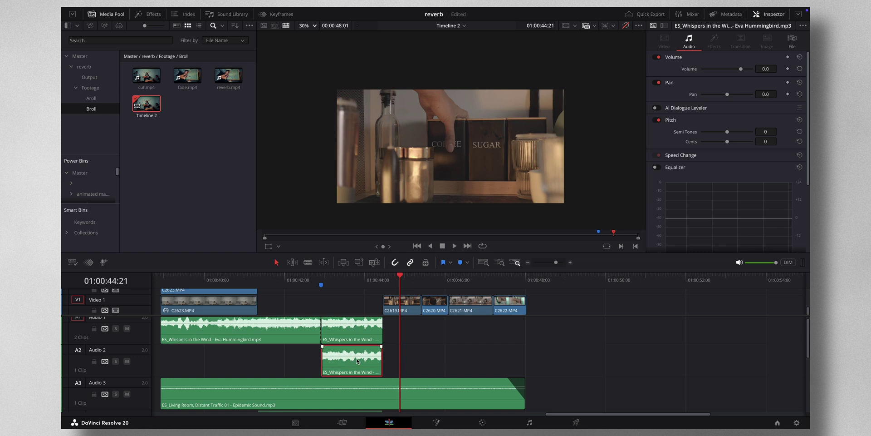
pyautogui.moveTo(379, 359); pyautogui.dragTo(477, 361)
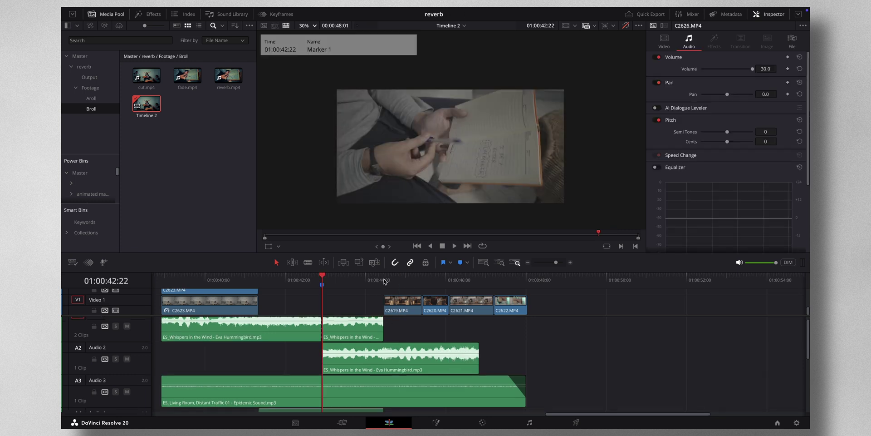
# Keyframe the Audio 2 tail's volume at 01:00:44:11, then -90 one frame later.
pyautogui.click(384, 282)
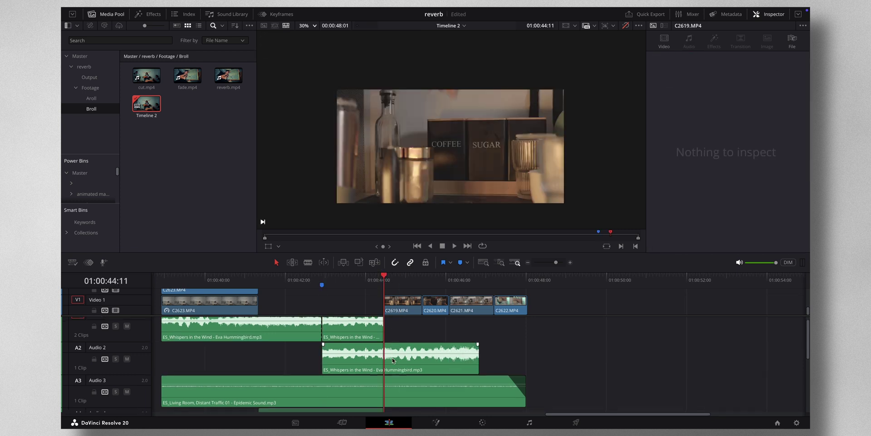
pyautogui.click(393, 361)
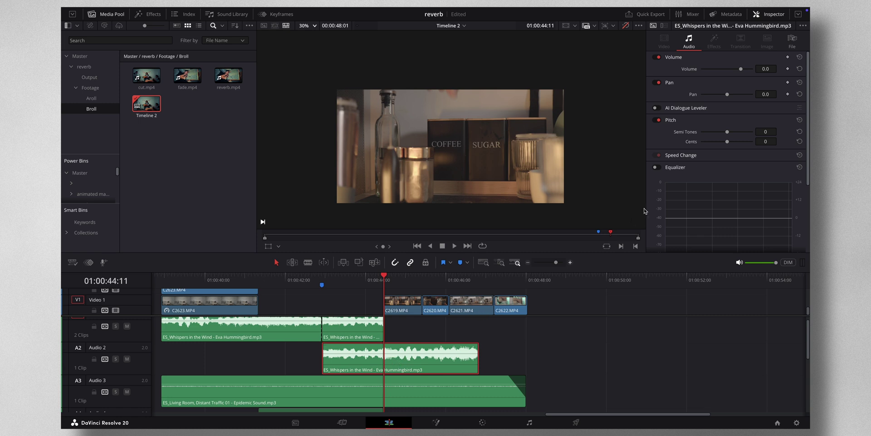
pyautogui.click(787, 69)
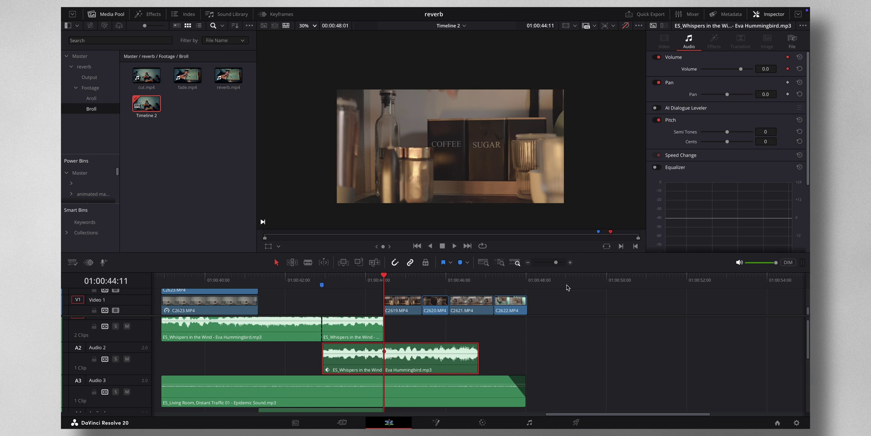
pyautogui.press('Right')
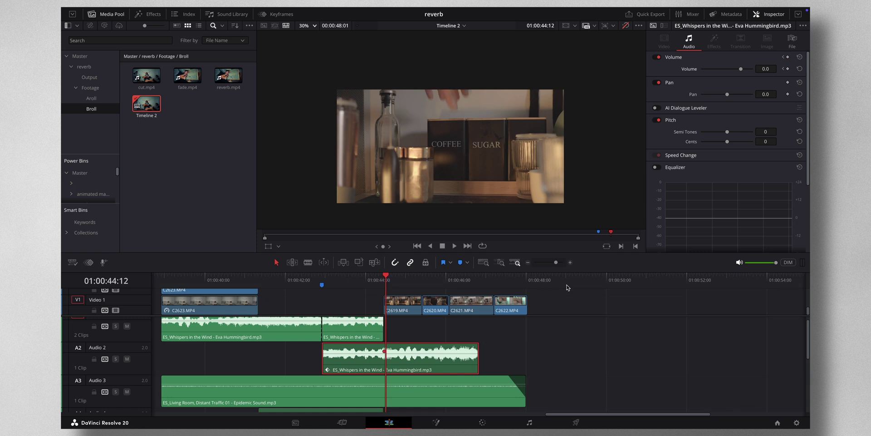
pyautogui.click(767, 69)
pyautogui.write('-90')
pyautogui.press('Return')
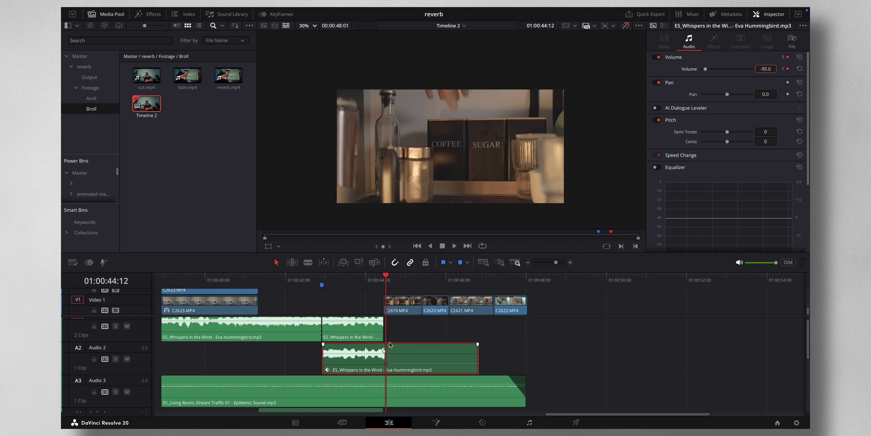
# Play back the volume drop from just before the split.
pyautogui.click(311, 279)
pyautogui.press('space')
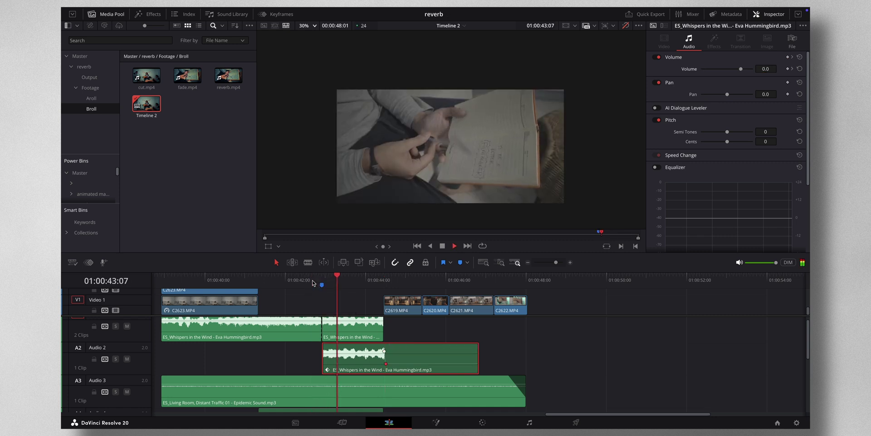
pyautogui.press('space')
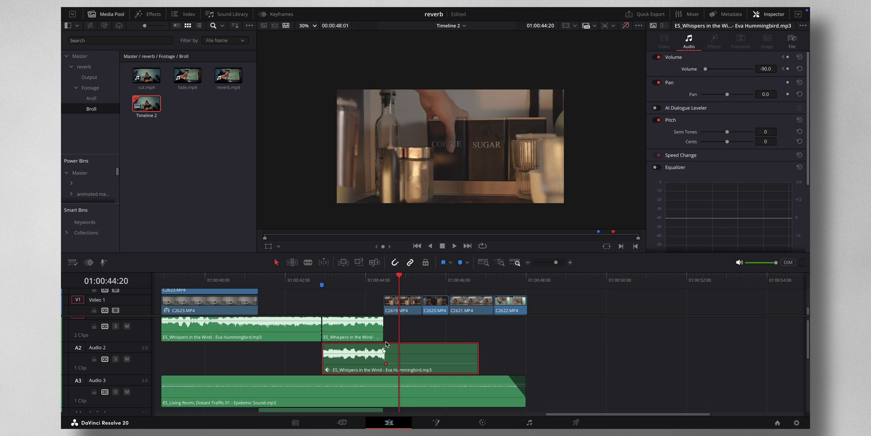
# Search Audio FX for 'reve' and drop Fairlight FX Reverb onto the Audio 2 music tail.
pyautogui.click(151, 15)
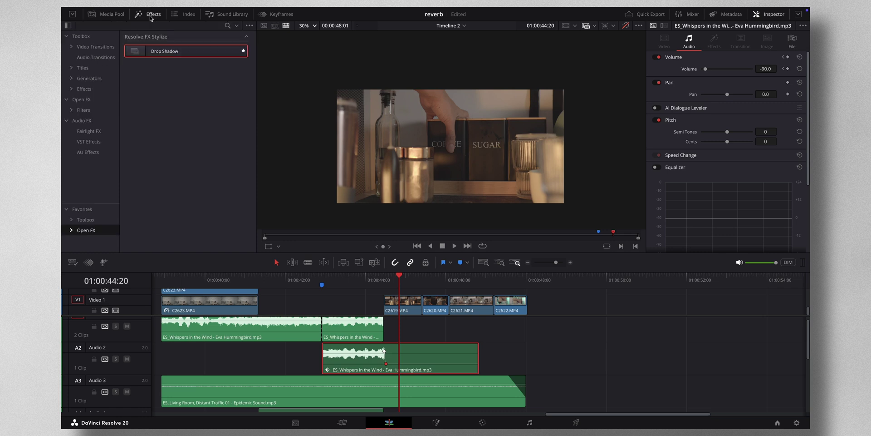
pyautogui.click(87, 120)
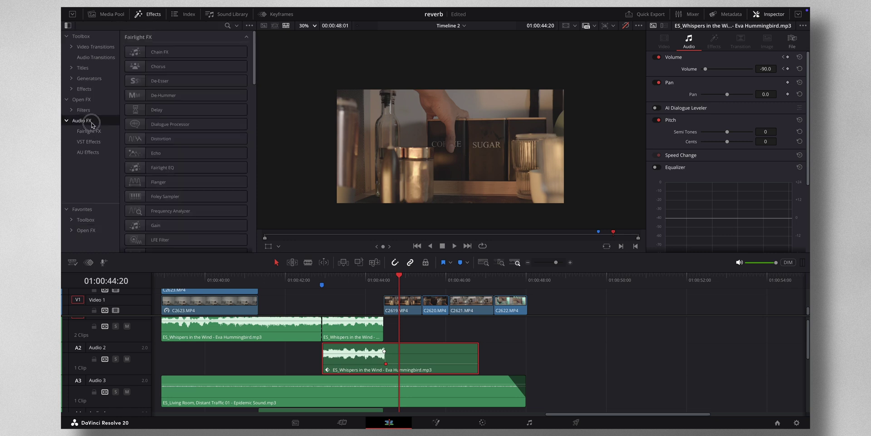
pyautogui.click(227, 26)
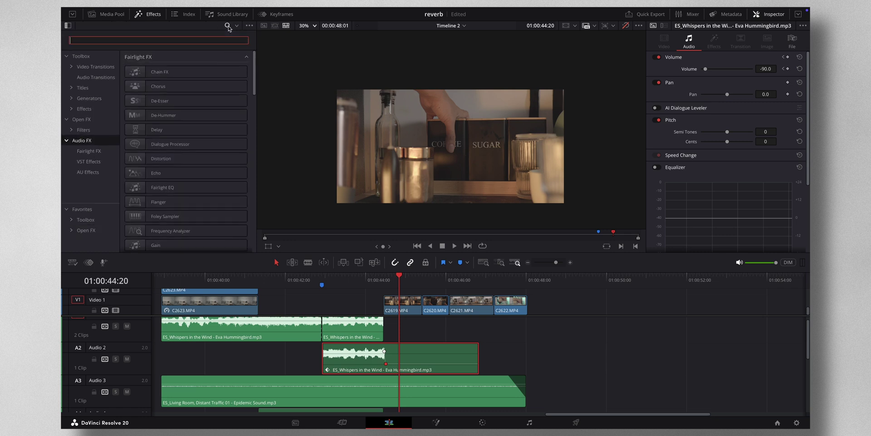
pyautogui.write('reve')
pyautogui.moveTo(196, 72); pyautogui.dragTo(363, 355)
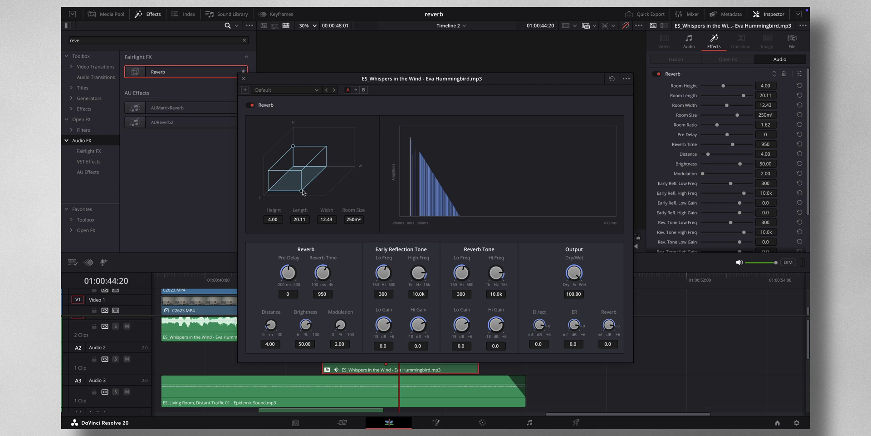
# Shrink the reverb room to 45 m², raise Reverb Time to 4000 ms, and lower Dry/Wet toward 81.
pyautogui.moveTo(302, 192); pyautogui.dragTo(302, 180)
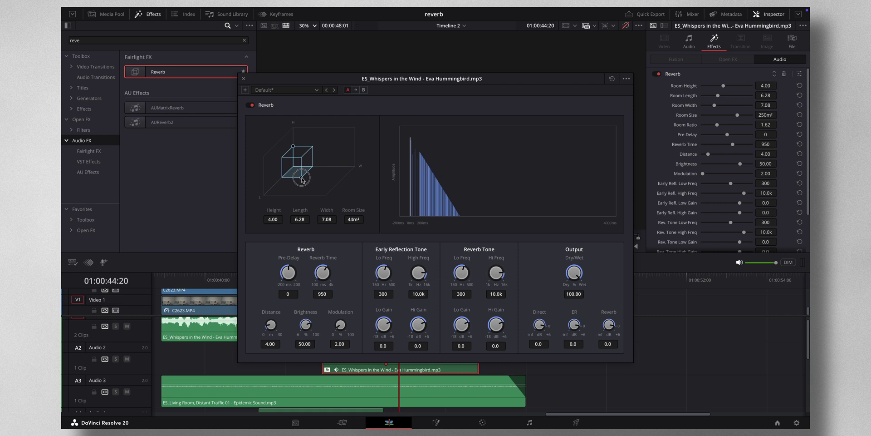
pyautogui.moveTo(302, 178); pyautogui.dragTo(302, 177)
pyautogui.moveTo(322, 273); pyautogui.dragTo(355, 278)
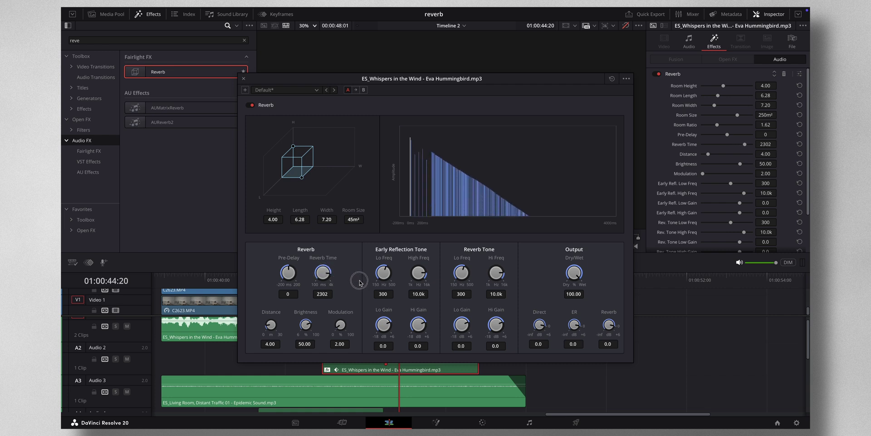
pyautogui.moveTo(360, 282); pyautogui.dragTo(395, 307)
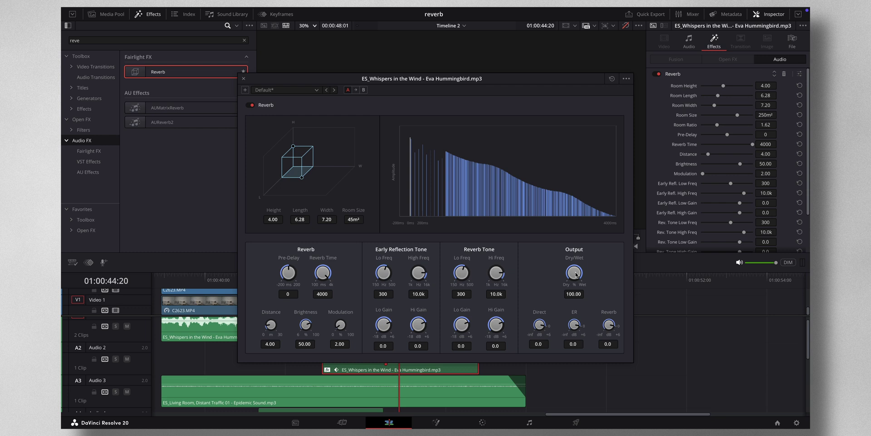
pyautogui.moveTo(575, 274); pyautogui.dragTo(545, 274)
# Turn the Output section's Reverb knob down to -8.4, with Dry/Wet at 80.
pyautogui.moveTo(609, 327); pyautogui.dragTo(581, 326)
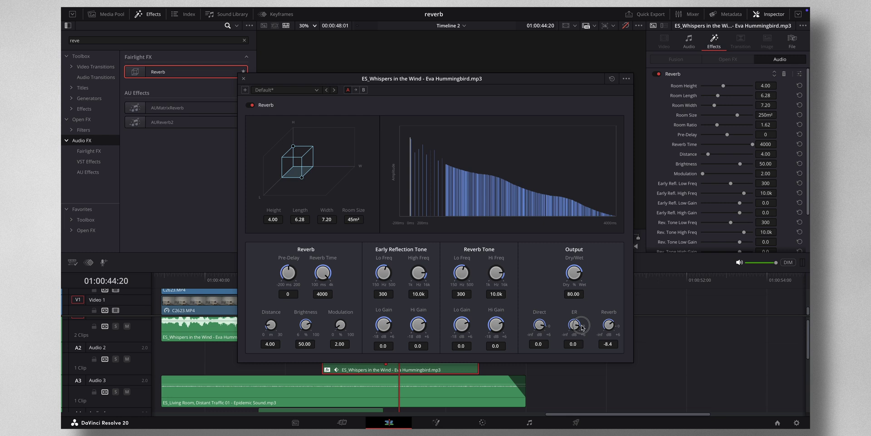
pyautogui.click(583, 327)
# Close the Reverb window and play back the new music ending from 01:00:42:00.
pyautogui.click(244, 79)
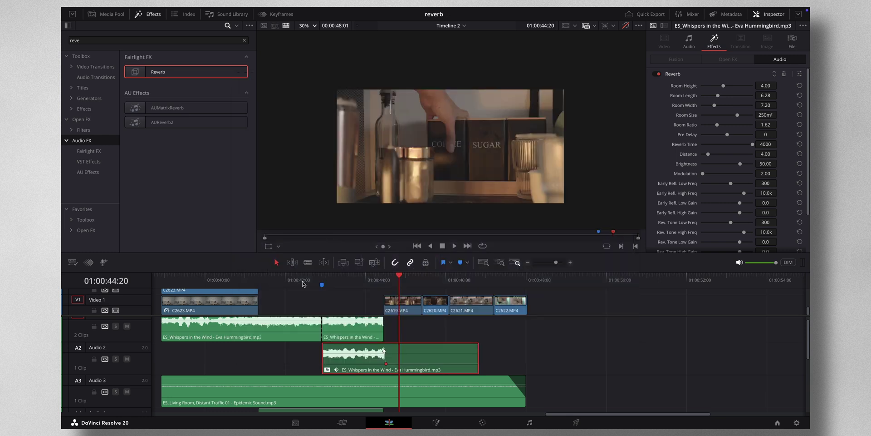
pyautogui.click(286, 279)
pyautogui.press('space')
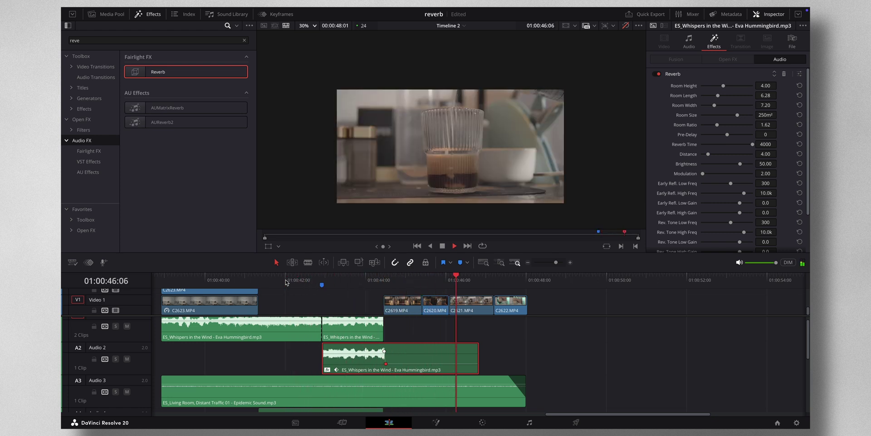
pyautogui.press('space')
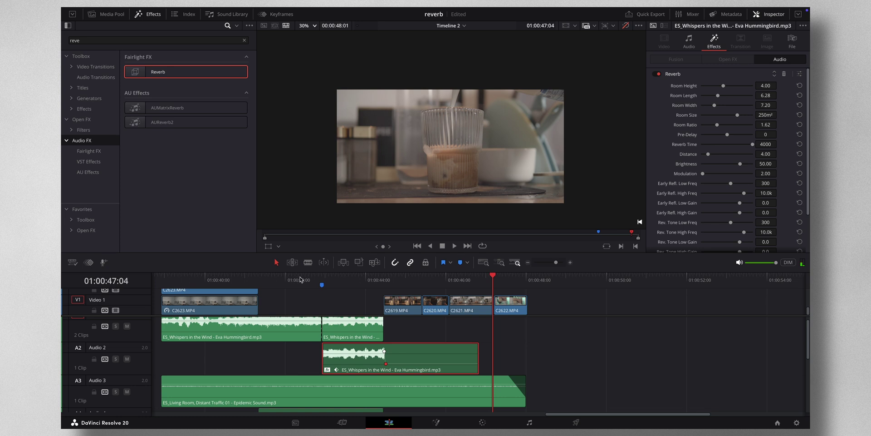